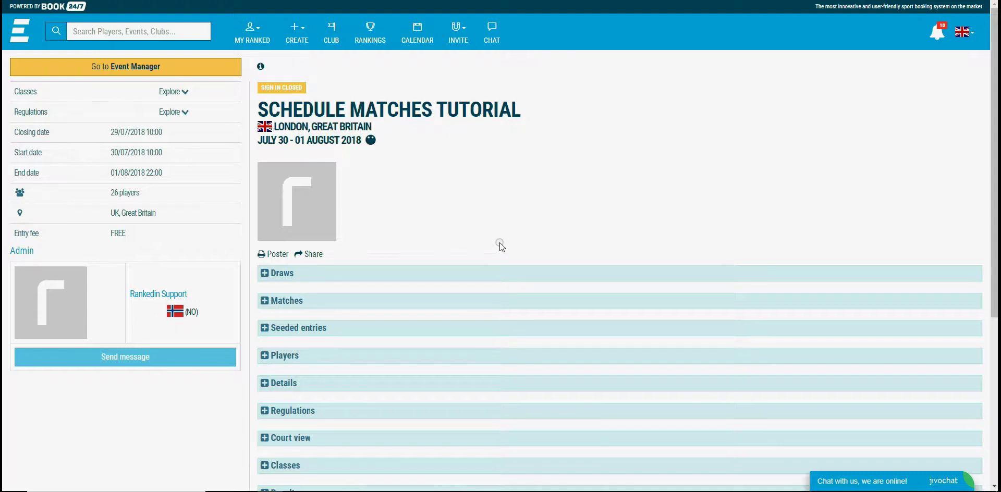
Open the Event Manager's classes list showing Juniors, Seniors and Amateurs with their play dates
{"action": "left_click", "coordinate": [120, 67]}
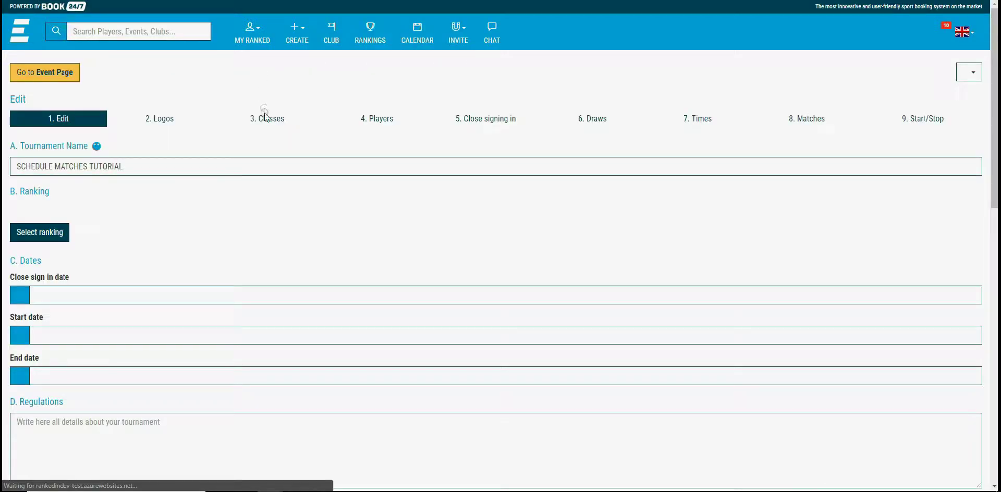
{"action": "left_click", "coordinate": [265, 119]}
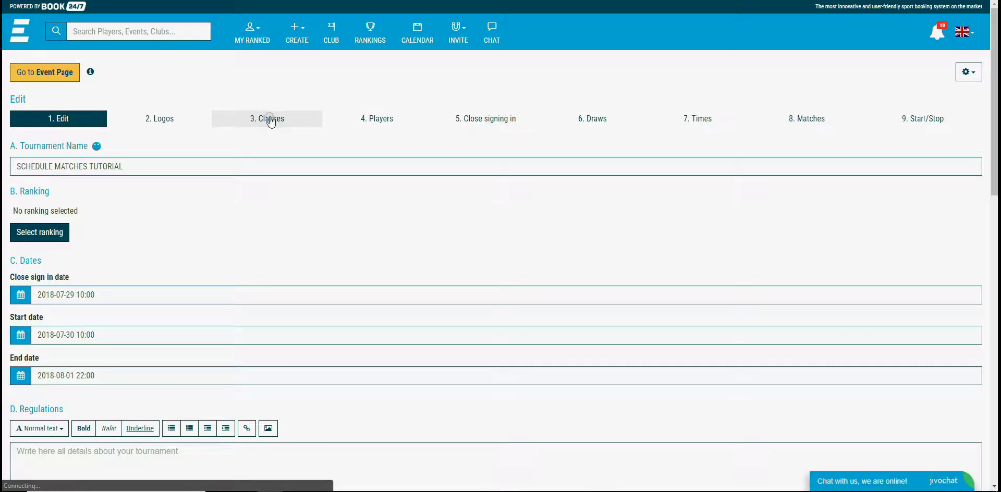
{"action": "left_click", "coordinate": [271, 129]}
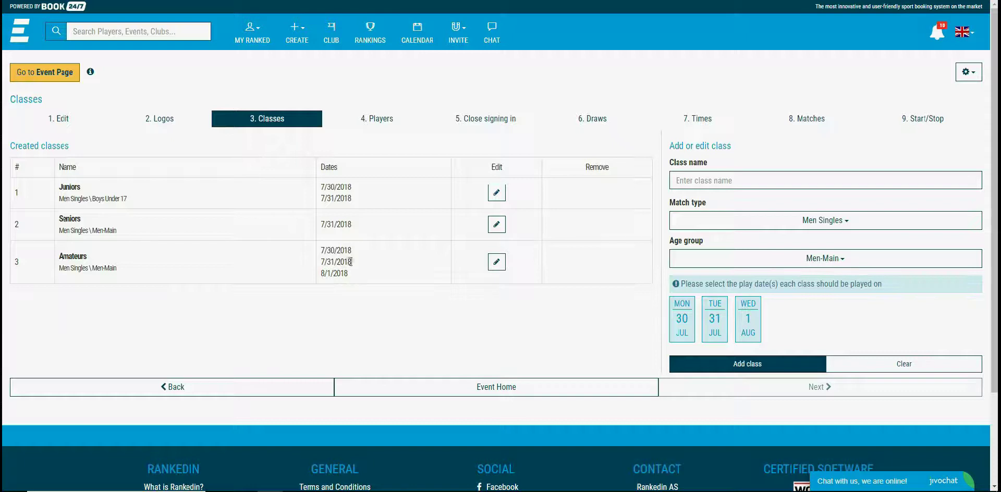
Review the 30 and 31 July play times and save Tuesday's 10:00–15:00, 2-court, 30-minute settings
{"action": "left_click", "coordinate": [694, 119]}
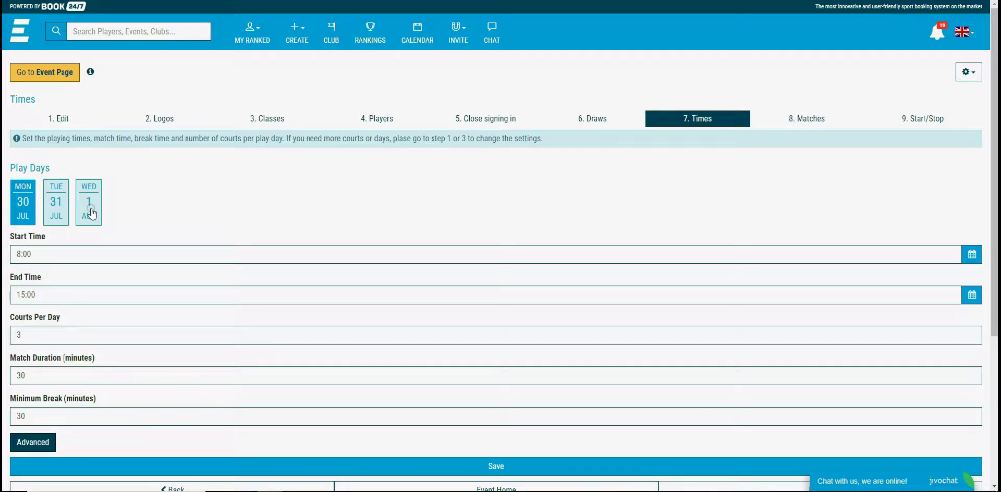
{"action": "left_click", "coordinate": [54, 216]}
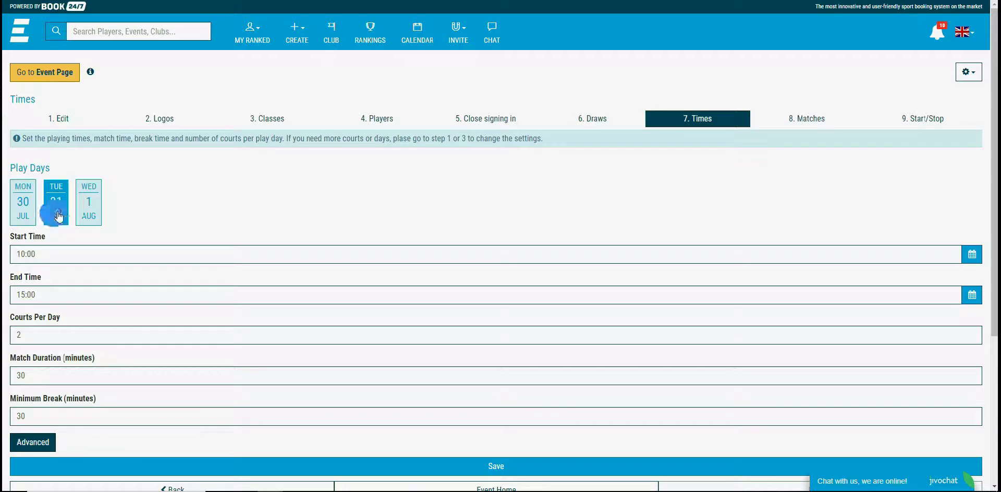
{"action": "left_click", "coordinate": [23, 208]}
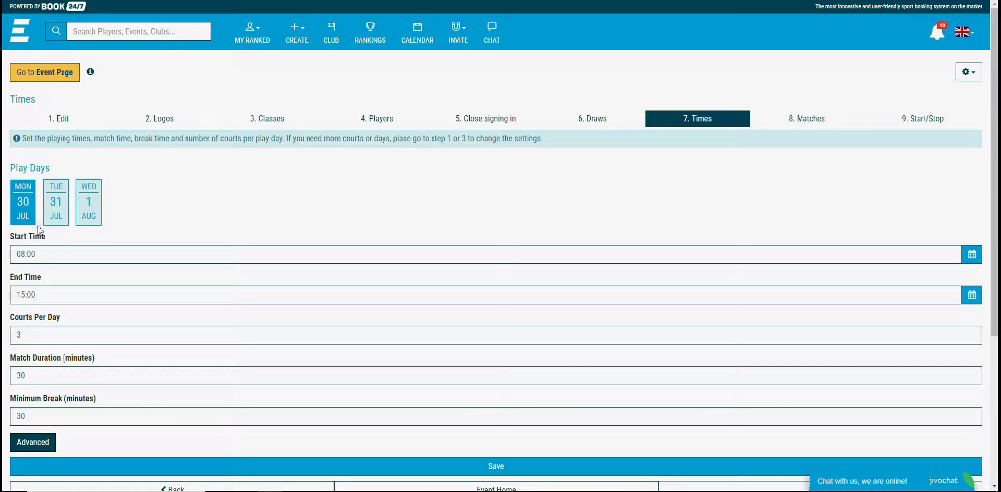
{"action": "left_click", "coordinate": [46, 223]}
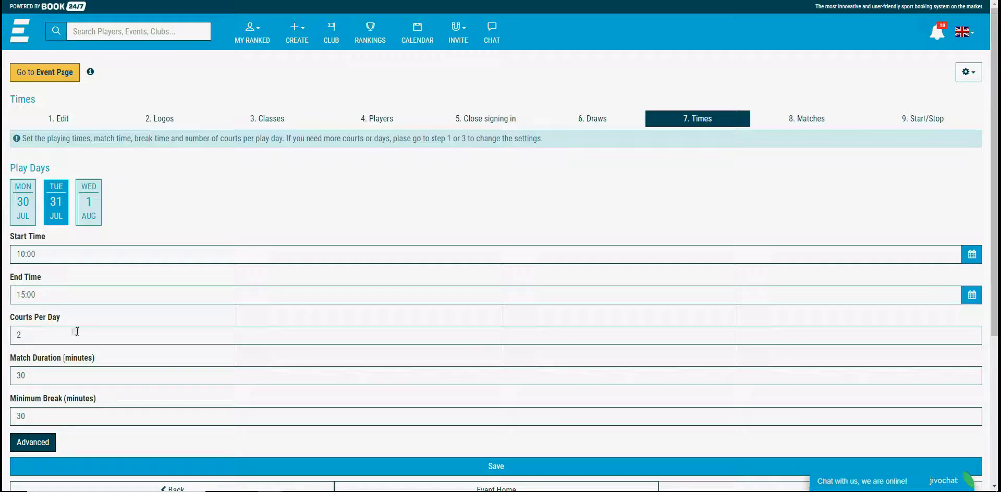
{"action": "scroll", "coordinate": [77, 332], "scroll_direction": "down", "scroll_amount": 1}
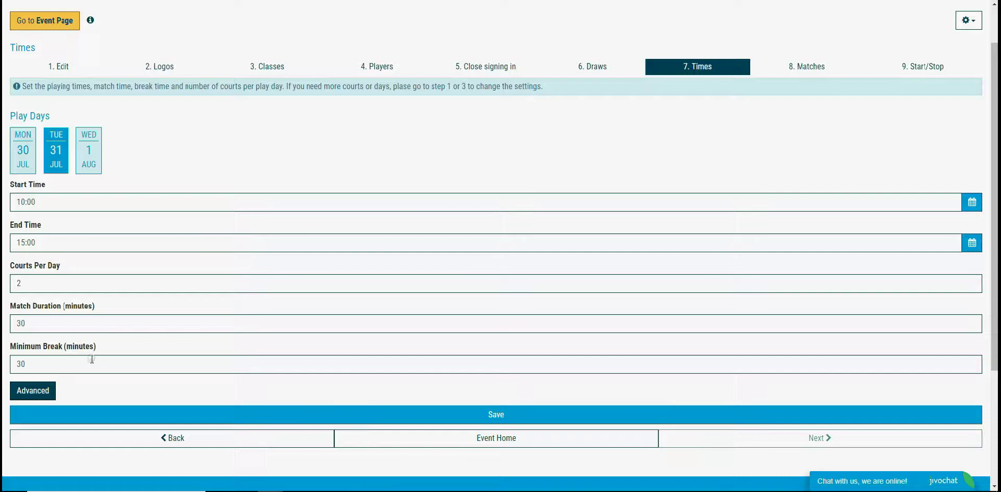
{"action": "left_click", "coordinate": [497, 415]}
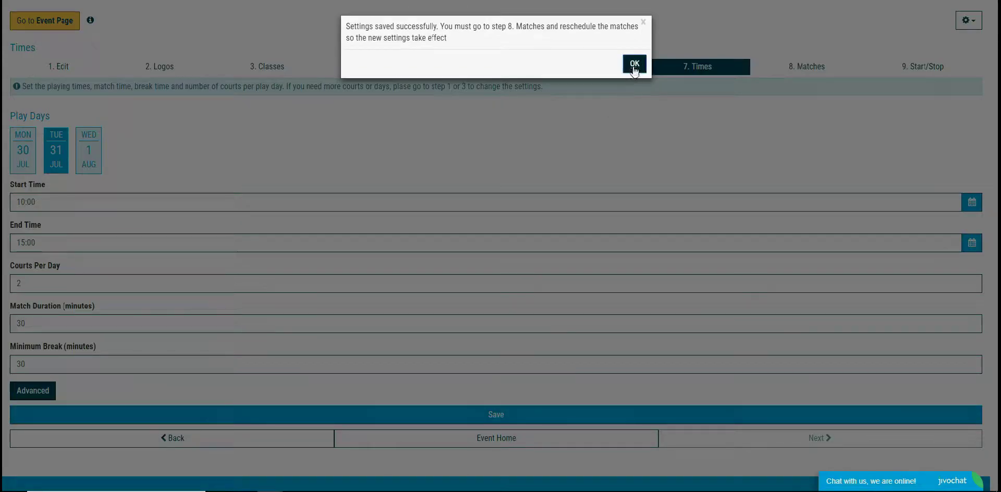
{"action": "left_click", "coordinate": [634, 65]}
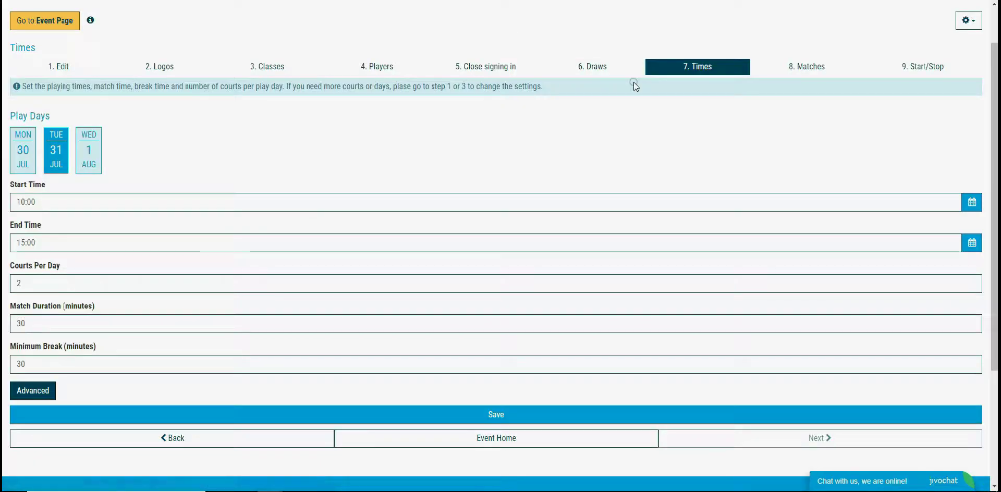
Auto-schedule all matches and reload the page to show the filled 30 July–1 August timetable
{"action": "left_click", "coordinate": [812, 65]}
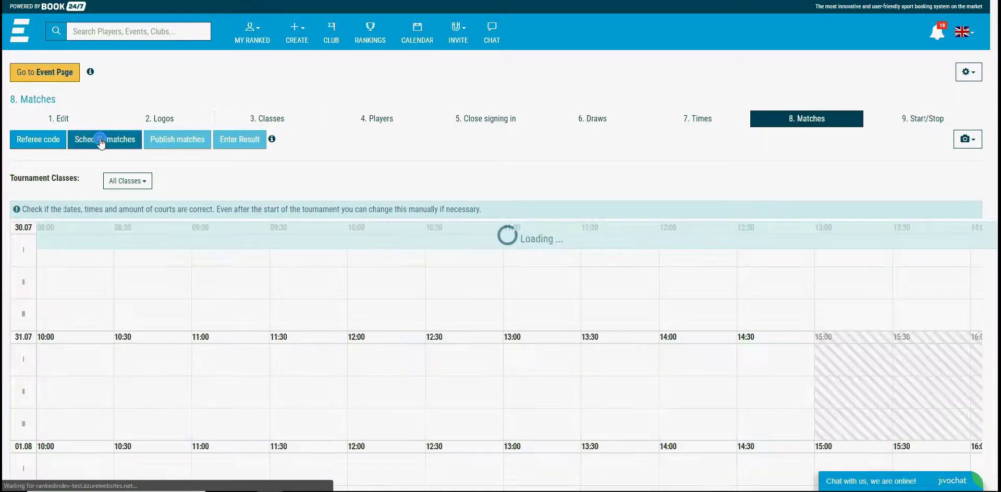
{"action": "left_click", "coordinate": [116, 143]}
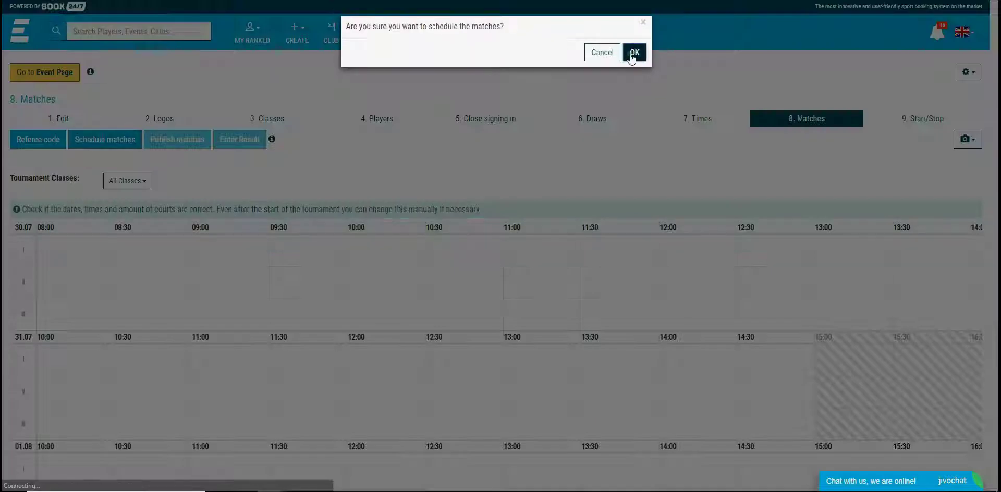
{"action": "left_click", "coordinate": [636, 54]}
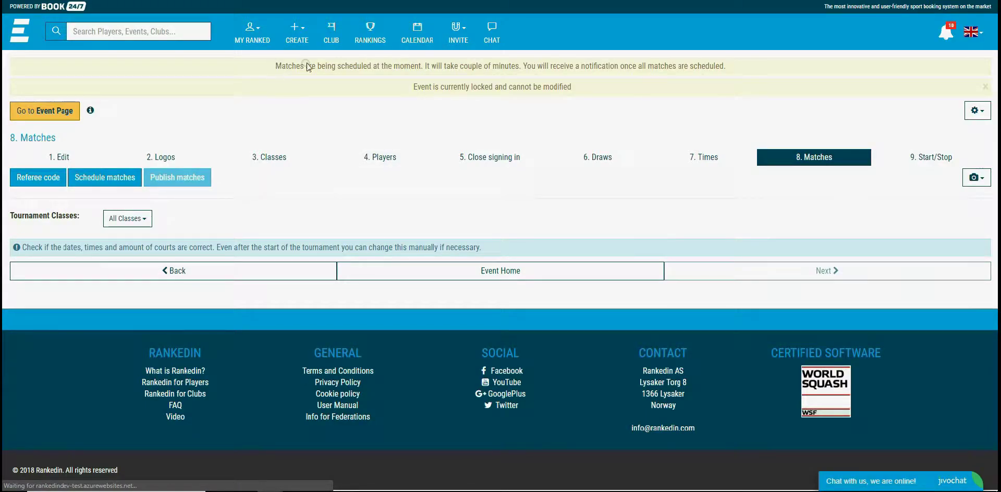
{"action": "right_click", "coordinate": [329, 212]}
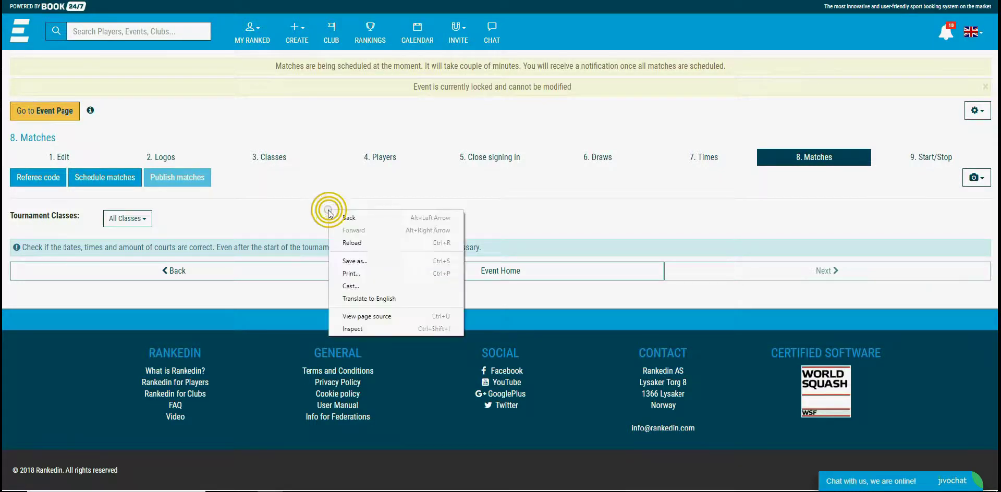
{"action": "left_click", "coordinate": [355, 243]}
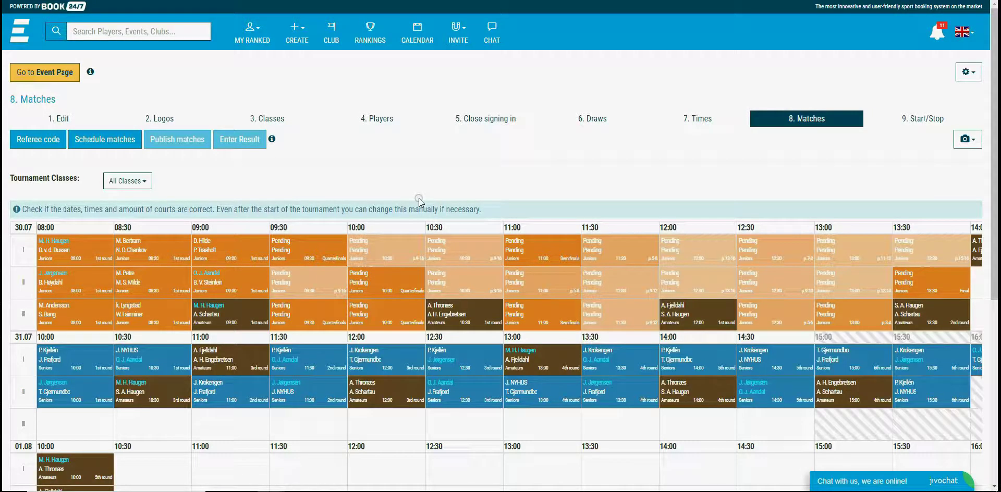
{"action": "scroll", "coordinate": [419, 201], "scroll_direction": "down", "scroll_amount": 2}
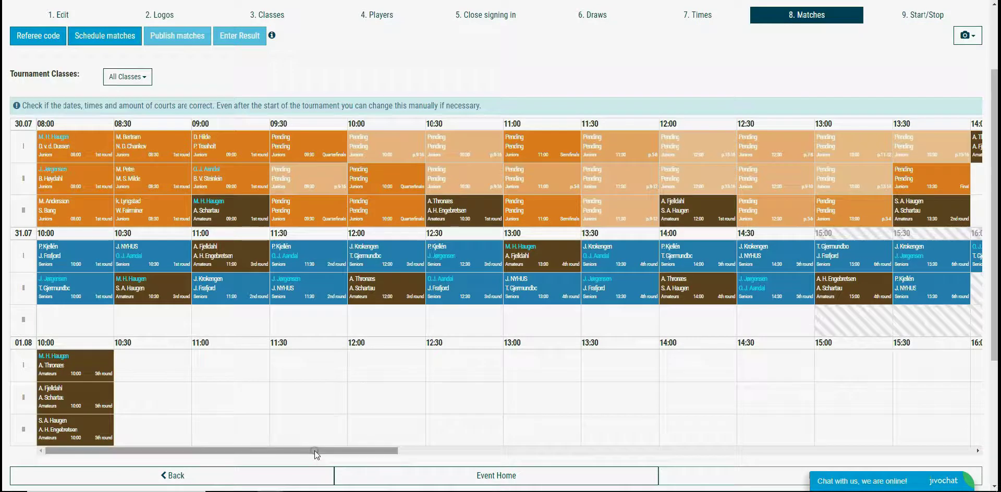
{"action": "left_click_drag", "start_coordinate": [314, 450], "coordinate": [426, 450]}
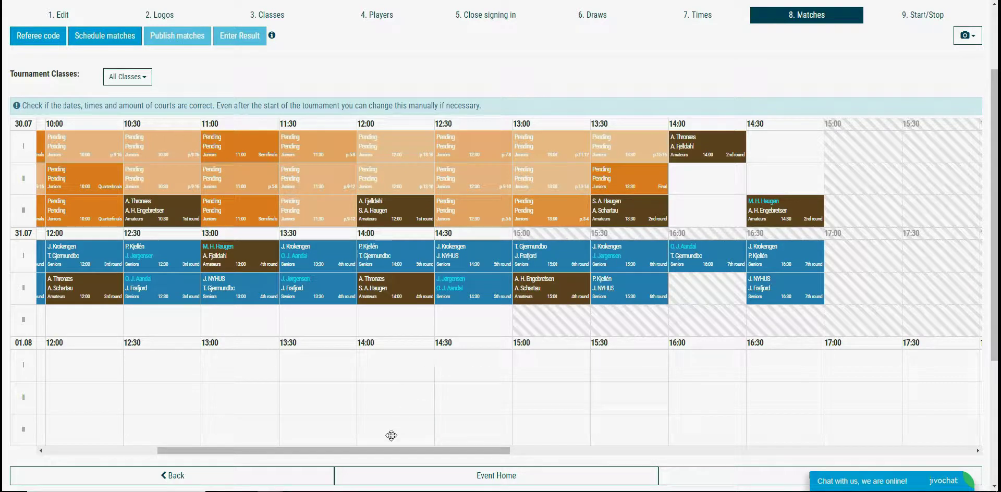
{"action": "scroll", "coordinate": [383, 446], "scroll_direction": "up", "scroll_amount": 2}
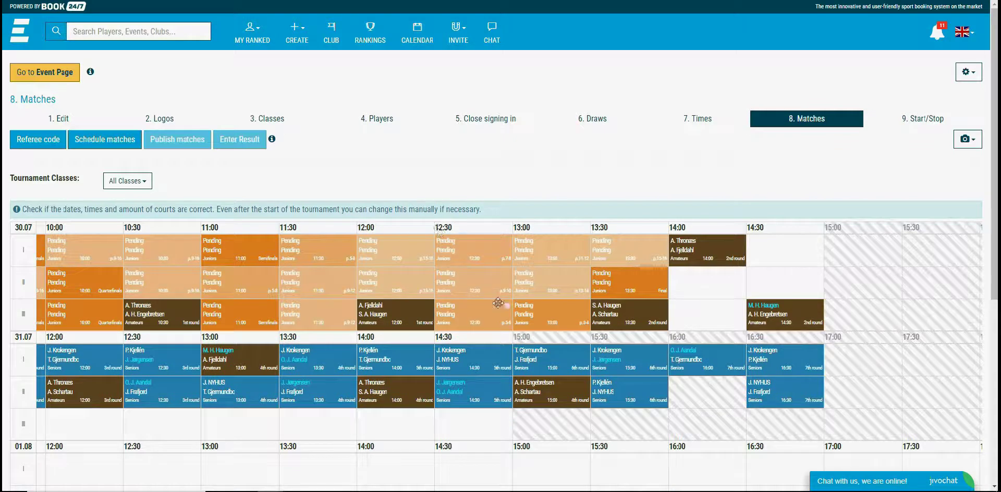
{"action": "scroll", "coordinate": [498, 303], "scroll_direction": "down", "scroll_amount": 2}
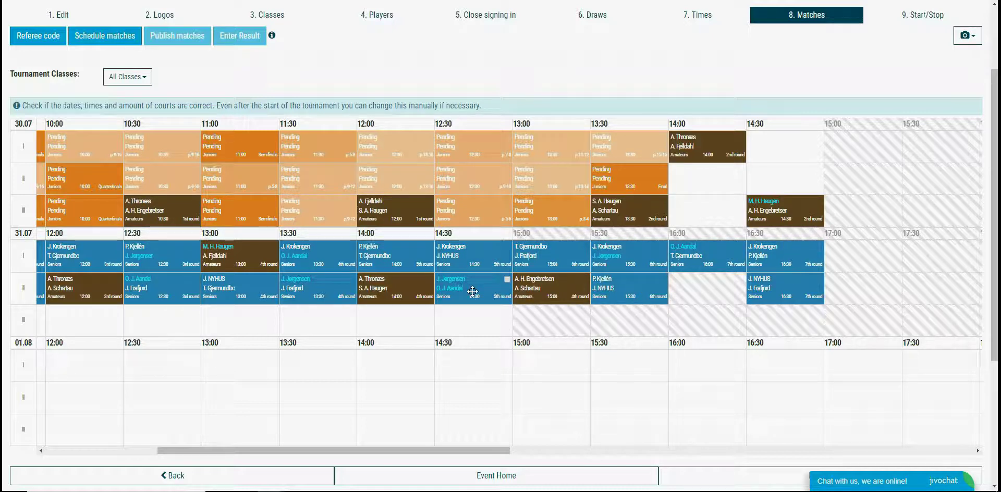
{"action": "scroll", "coordinate": [472, 291], "scroll_direction": "up", "scroll_amount": 2}
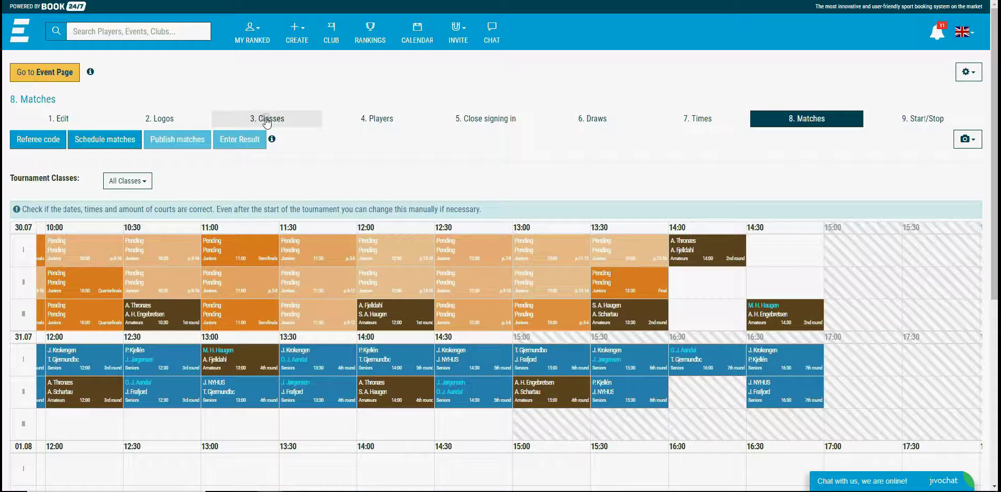
Add Wednesday 1 August to the Seniors class play dates and save the change
{"action": "left_click", "coordinate": [265, 119]}
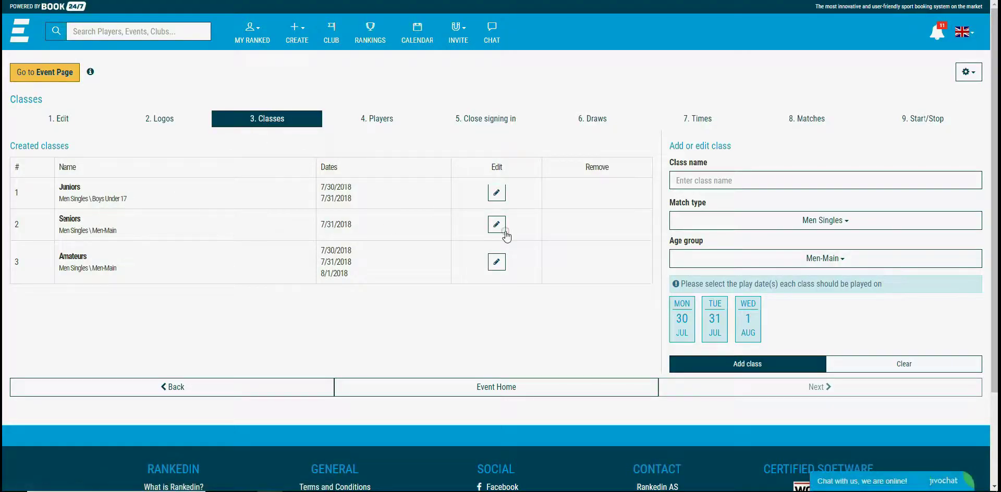
{"action": "left_click", "coordinate": [497, 226]}
{"action": "left_click", "coordinate": [430, 208]}
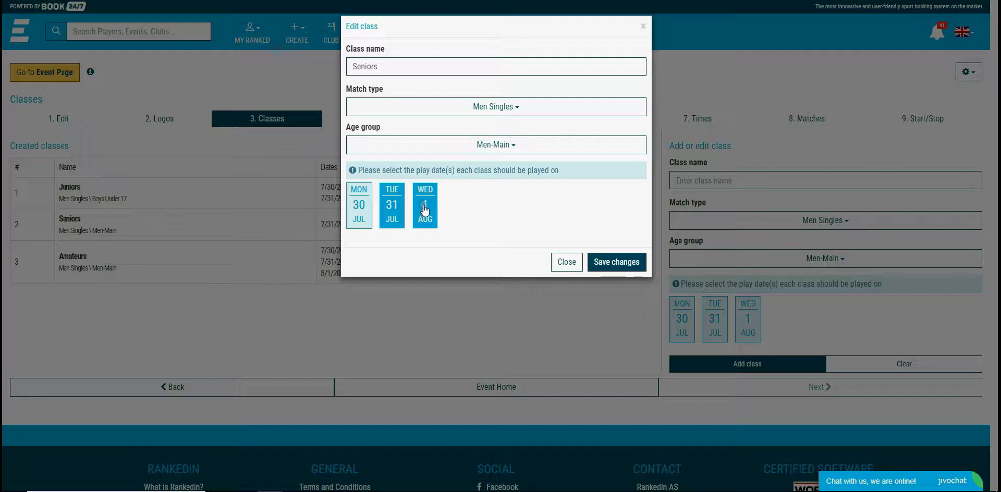
{"action": "left_click", "coordinate": [605, 261]}
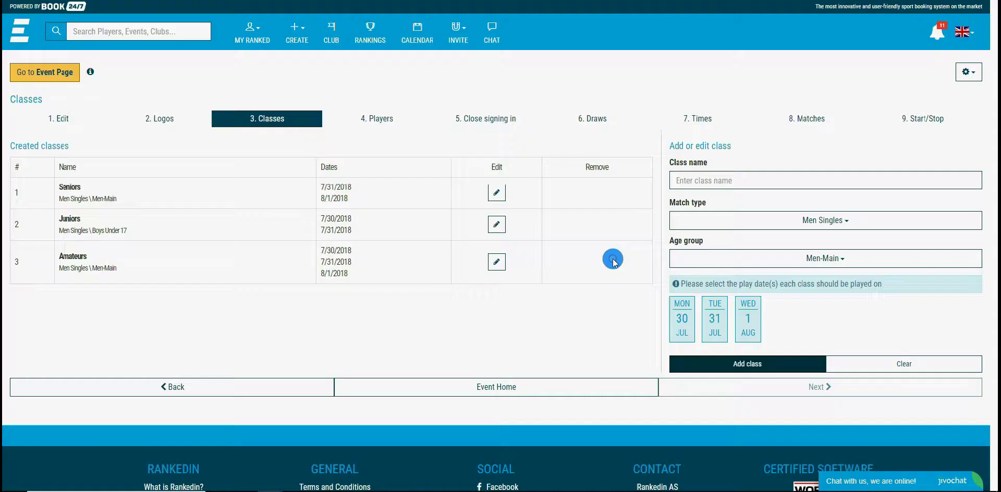
Set max rounds per day: Juniors 3 Monday, Seniors 3 Tuesday, Amateurs 3 Monday and 1 Tuesday
{"action": "left_click", "coordinate": [701, 119]}
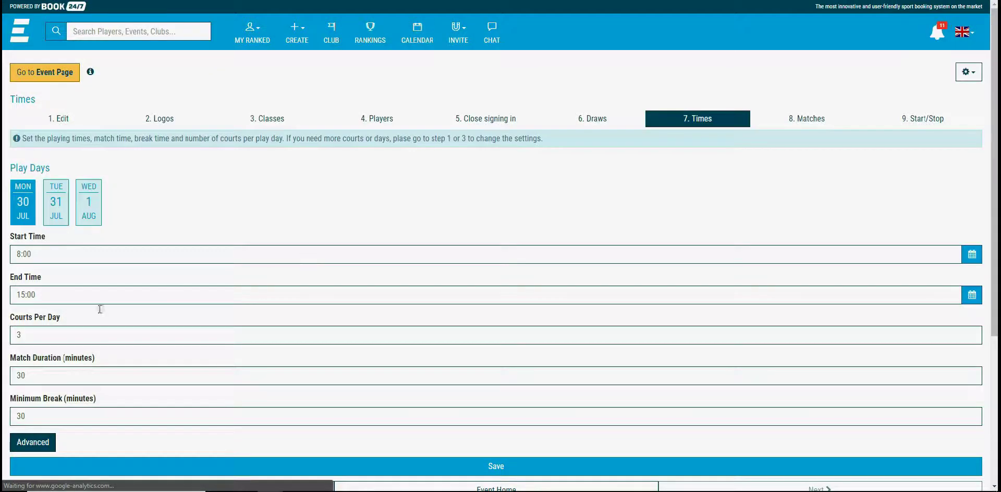
{"action": "scroll", "coordinate": [89, 359], "scroll_direction": "down", "scroll_amount": 1}
{"action": "scroll", "coordinate": [89, 358], "scroll_direction": "down", "scroll_amount": 2}
{"action": "scroll", "coordinate": [90, 359], "scroll_direction": "down", "scroll_amount": 1}
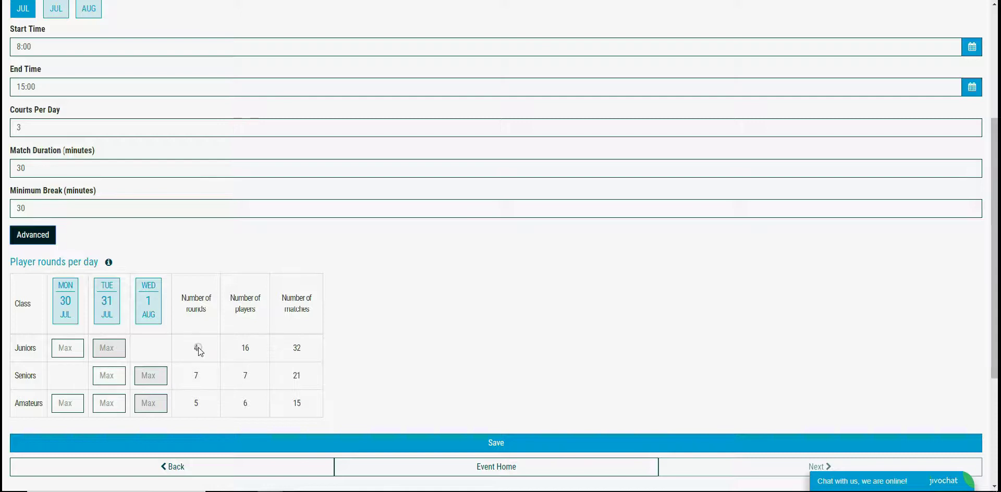
{"action": "left_click", "coordinate": [66, 344]}
{"action": "type", "text": "3"}
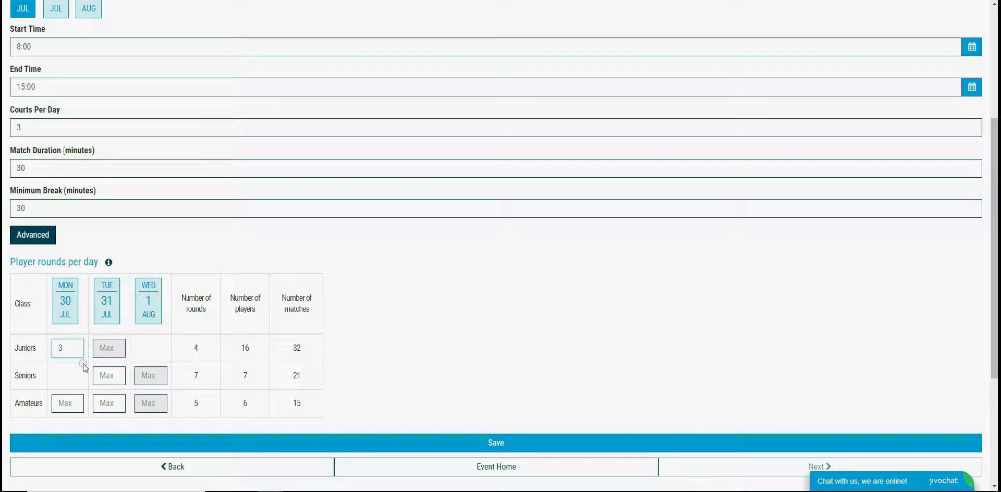
{"action": "left_click", "coordinate": [106, 376]}
{"action": "type", "text": "3"}
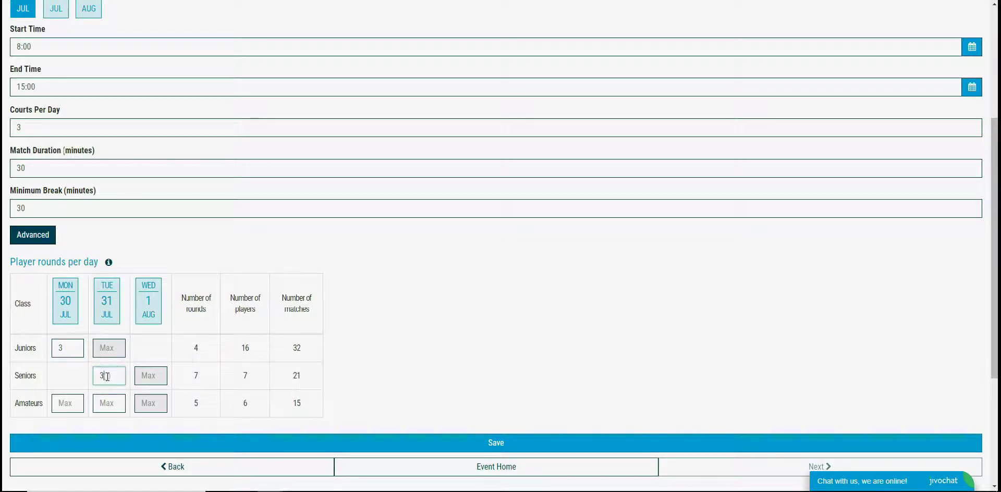
{"action": "left_click", "coordinate": [64, 403]}
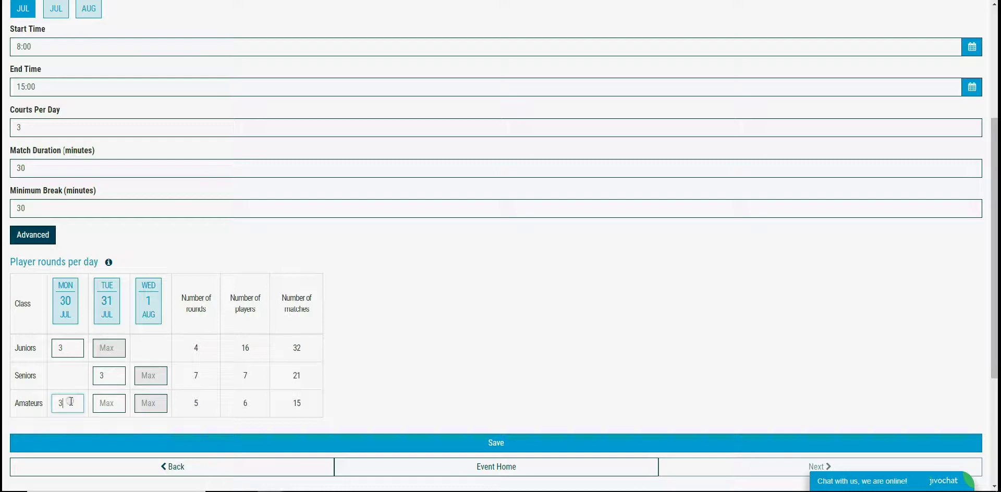
{"action": "left_click", "coordinate": [110, 404]}
{"action": "type", "text": "1"}
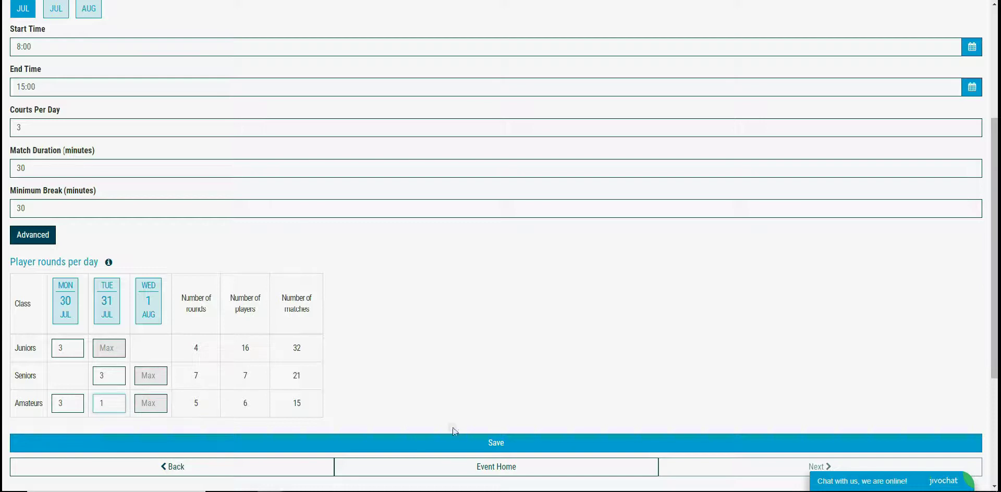
Save the round limits, then reschedule all matches and reload to view the updated timetable
{"action": "left_click", "coordinate": [494, 443]}
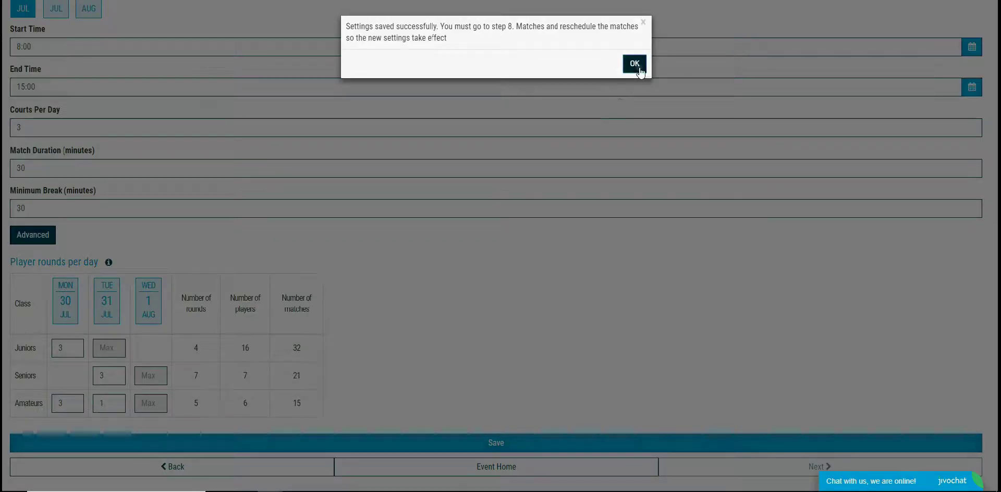
{"action": "left_click", "coordinate": [634, 62]}
{"action": "left_click", "coordinate": [797, 118]}
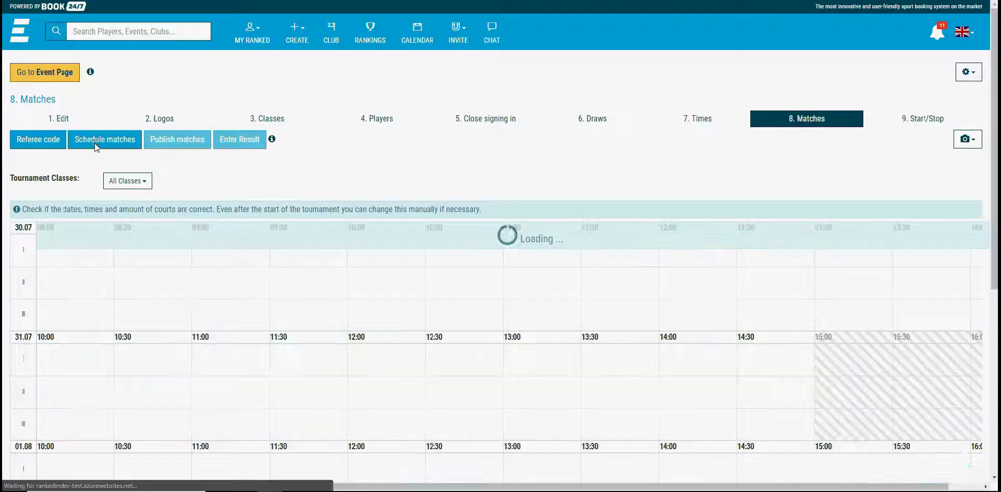
{"action": "left_click", "coordinate": [94, 138]}
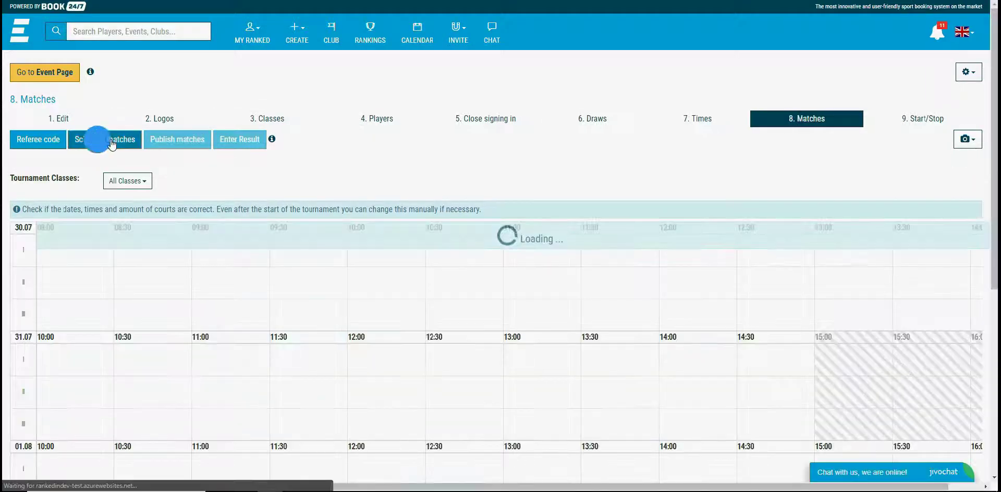
{"action": "left_click", "coordinate": [645, 55]}
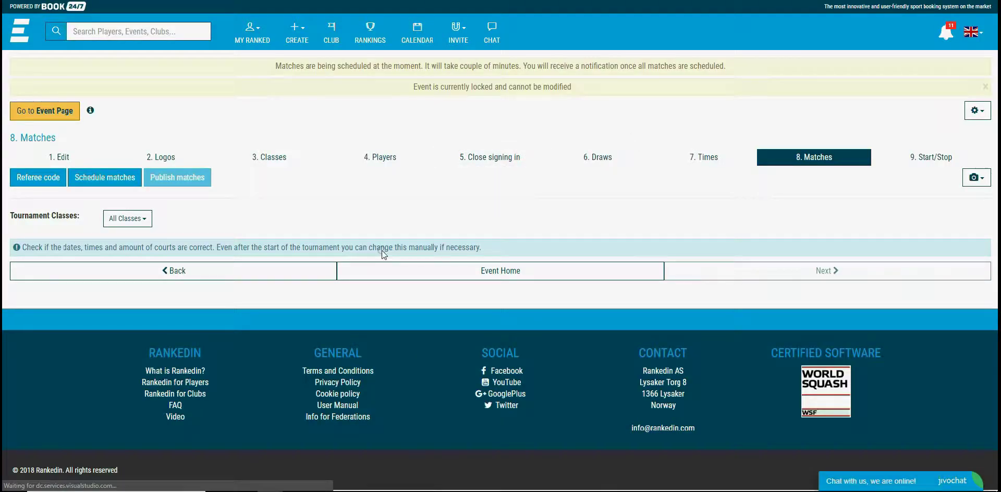
{"action": "right_click", "coordinate": [309, 219]}
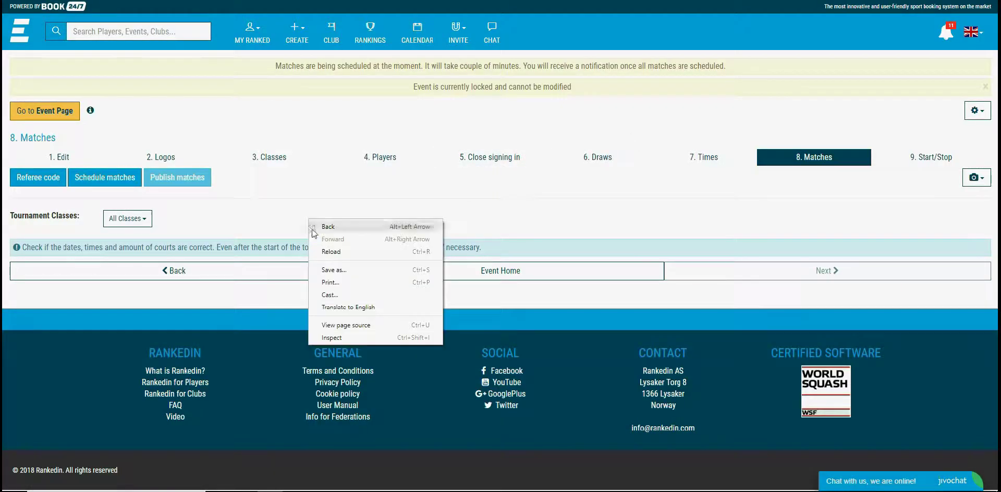
{"action": "left_click", "coordinate": [324, 252]}
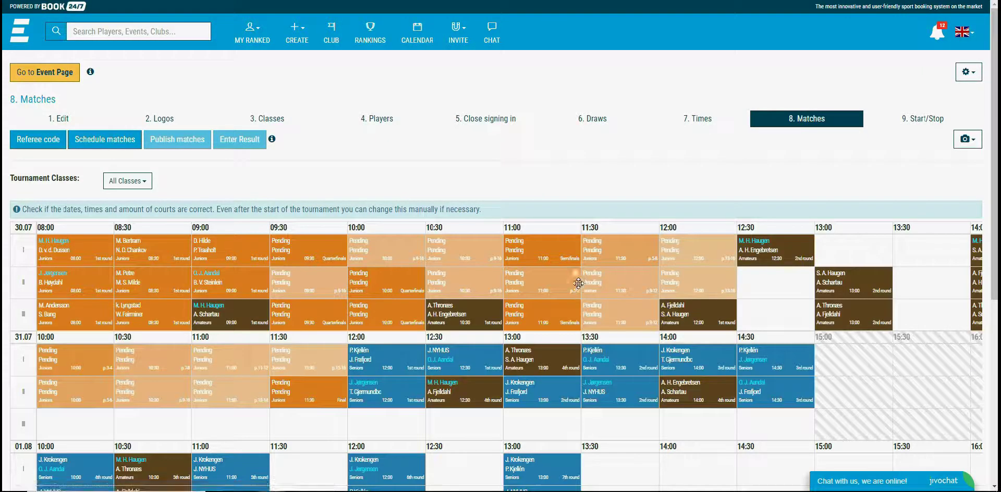
{"action": "scroll", "coordinate": [579, 283], "scroll_direction": "down", "scroll_amount": 1}
{"action": "scroll", "coordinate": [582, 312], "scroll_direction": "down", "scroll_amount": 1}
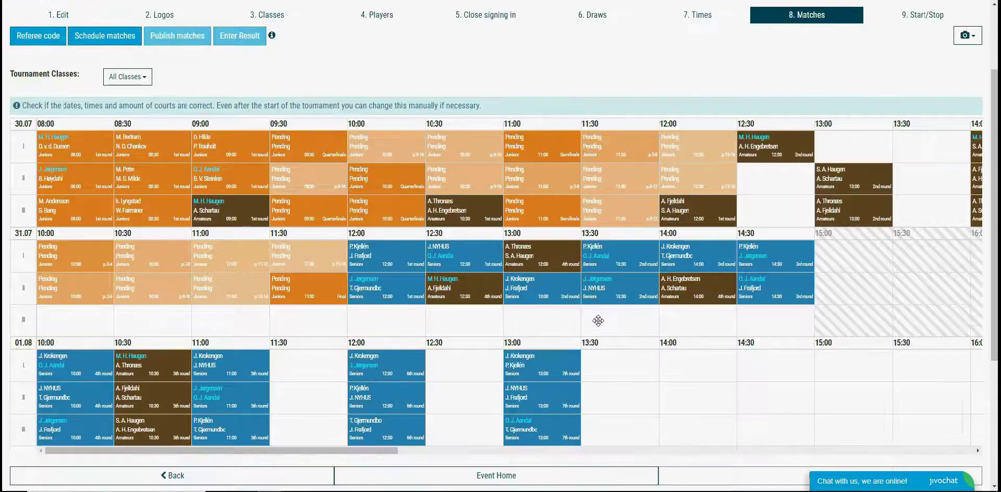
{"action": "scroll", "coordinate": [610, 321], "scroll_direction": "right", "scroll_amount": 1}
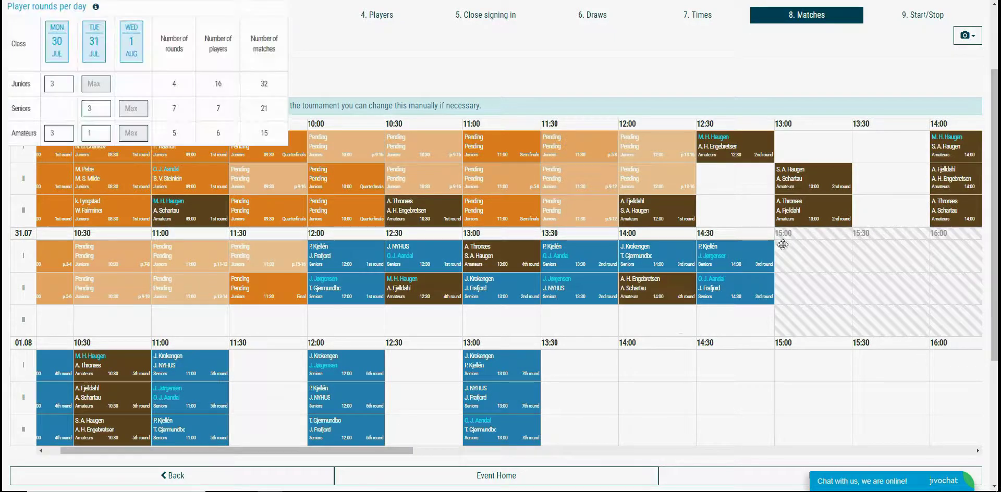
{"action": "scroll", "coordinate": [671, 235], "scroll_direction": "right", "scroll_amount": 2}
{"action": "scroll", "coordinate": [671, 235], "scroll_direction": "left", "scroll_amount": 3}
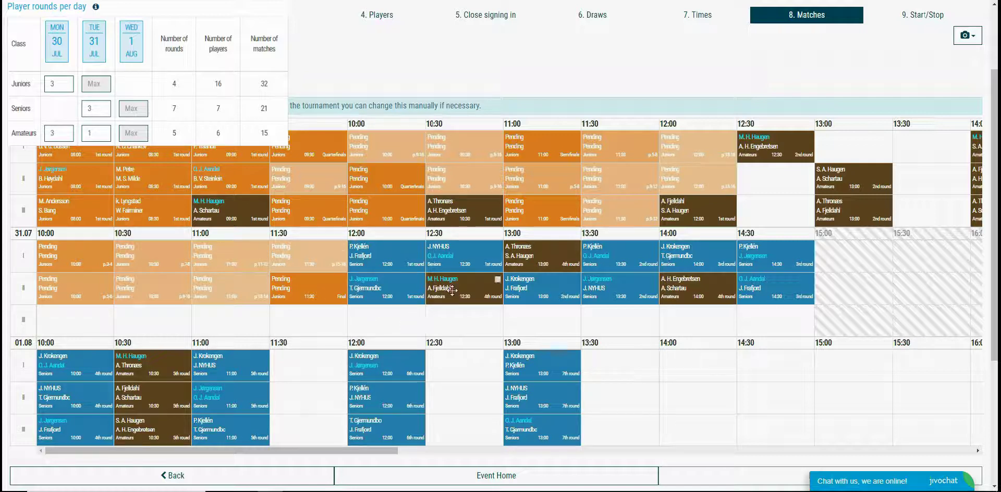
{"action": "left_click", "coordinate": [528, 121]}
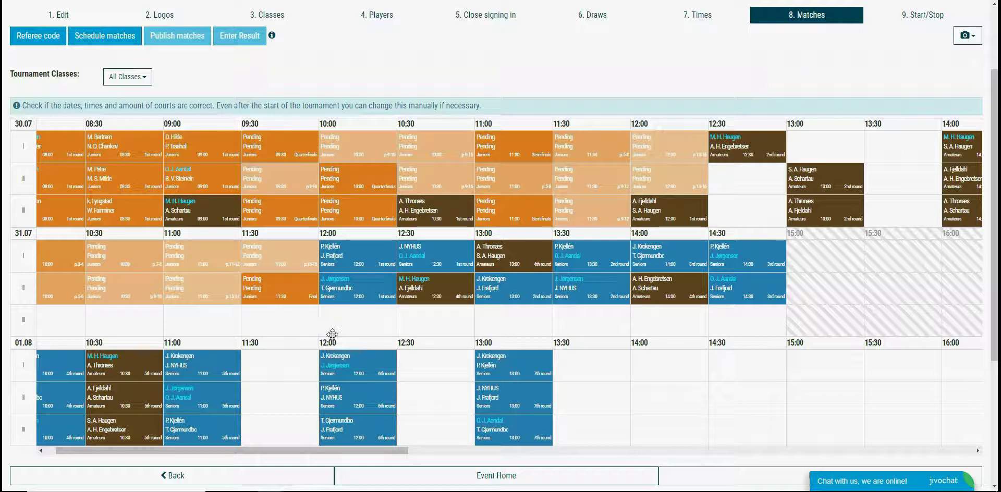
Move the 1 August 12:00 and 13:00 matches on courts I–III to 12:30 and 13:30 slots
{"action": "left_click_drag", "start_coordinate": [512, 366], "coordinate": [588, 371]}
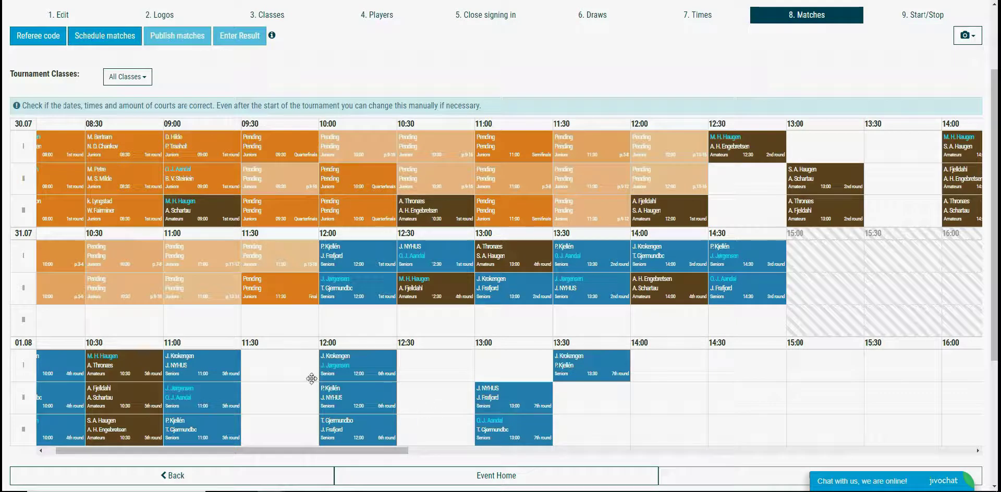
{"action": "left_click", "coordinate": [392, 356]}
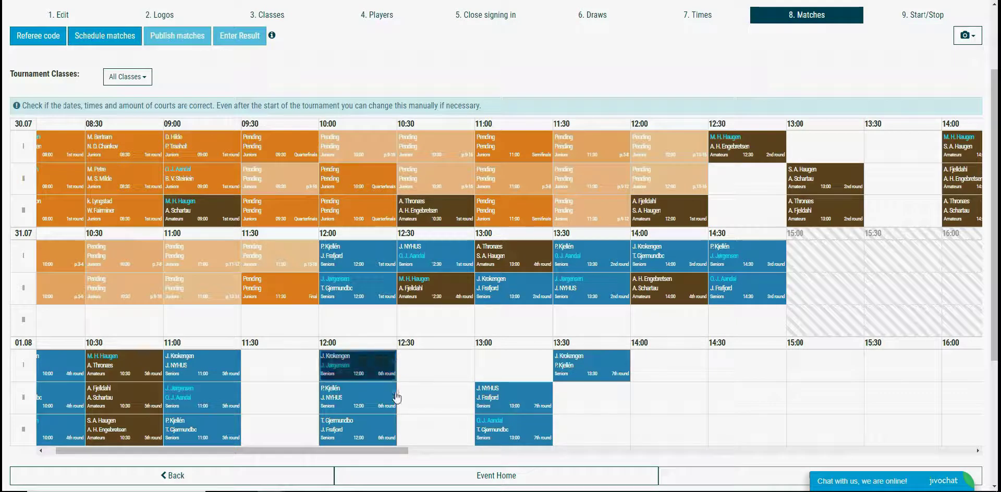
{"action": "left_click", "coordinate": [392, 389]}
{"action": "left_click_drag", "start_coordinate": [368, 375], "coordinate": [417, 376]}
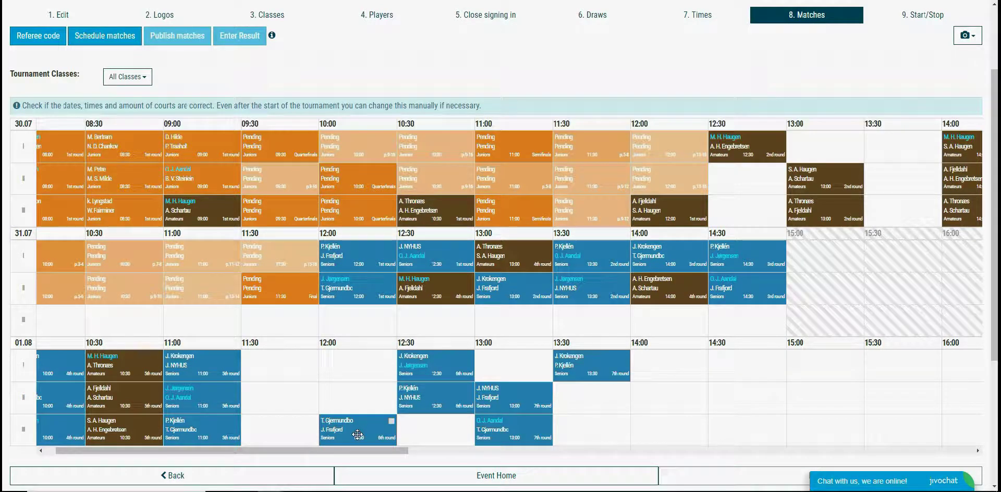
{"action": "left_click_drag", "start_coordinate": [356, 434], "coordinate": [419, 401]}
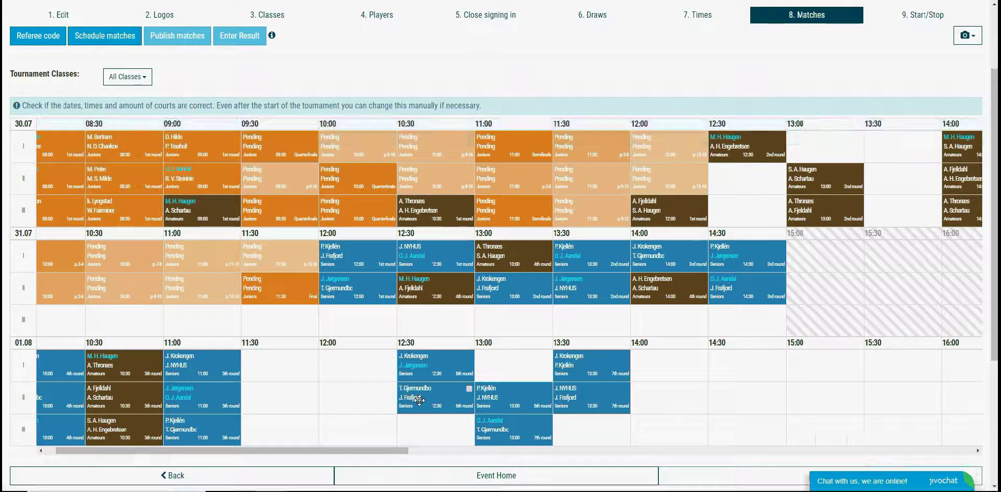
{"action": "left_click", "coordinate": [491, 431]}
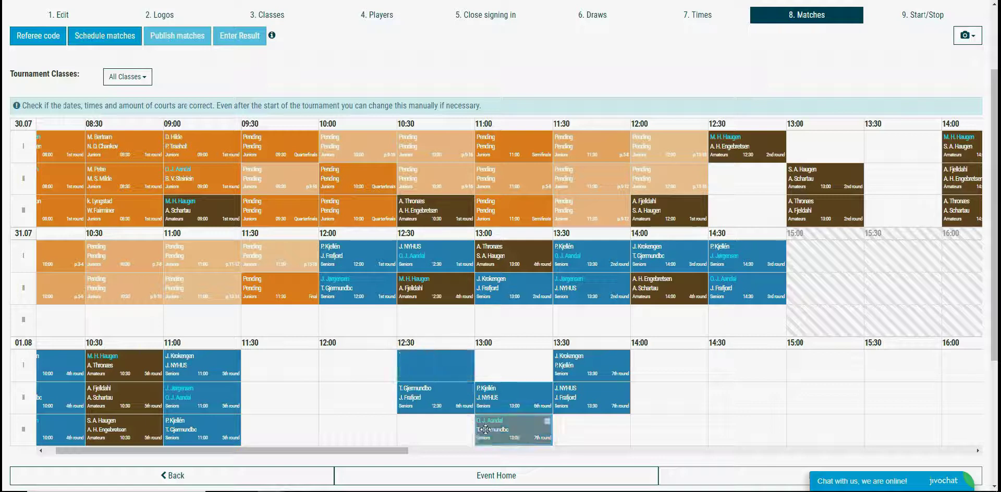
{"action": "left_click_drag", "start_coordinate": [493, 431], "coordinate": [499, 422]}
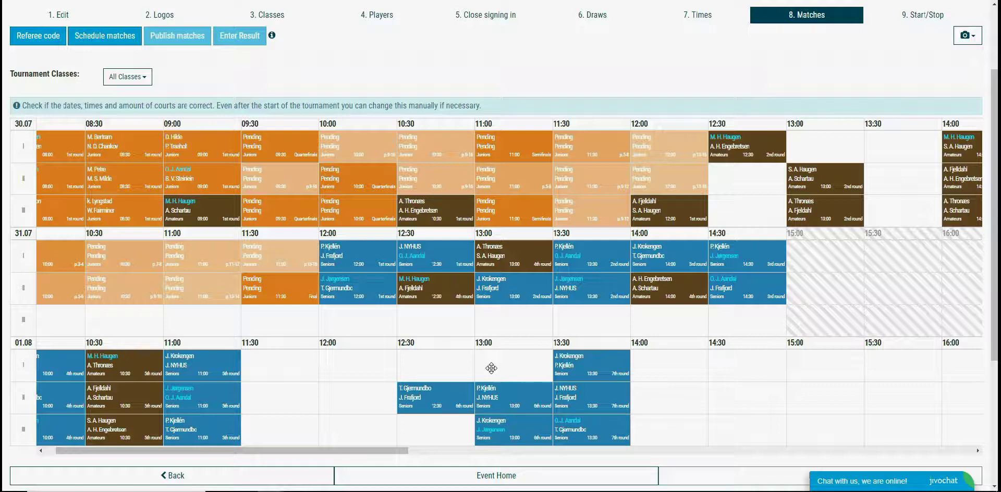
{"action": "scroll", "coordinate": [847, 199], "scroll_direction": "up", "scroll_amount": 1}
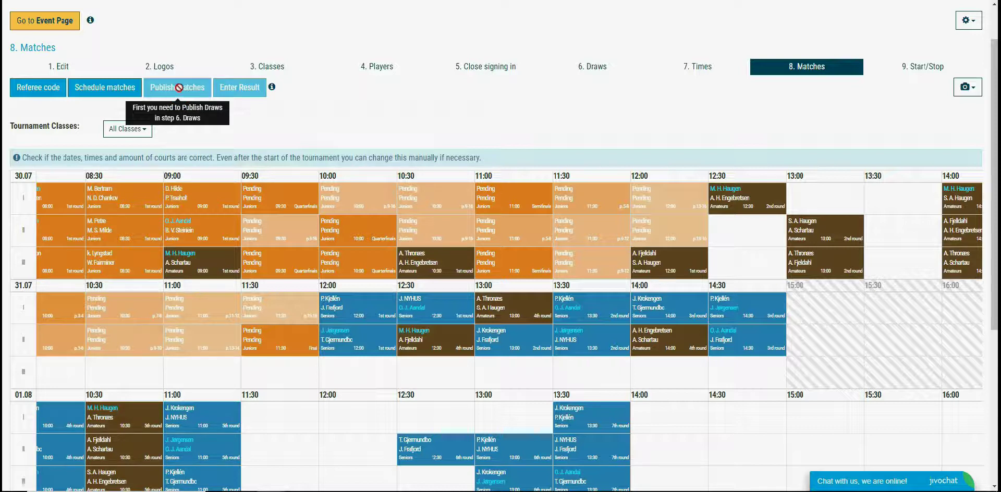
Publish the tournament draws from the Draws step and confirm
{"action": "left_click", "coordinate": [593, 68]}
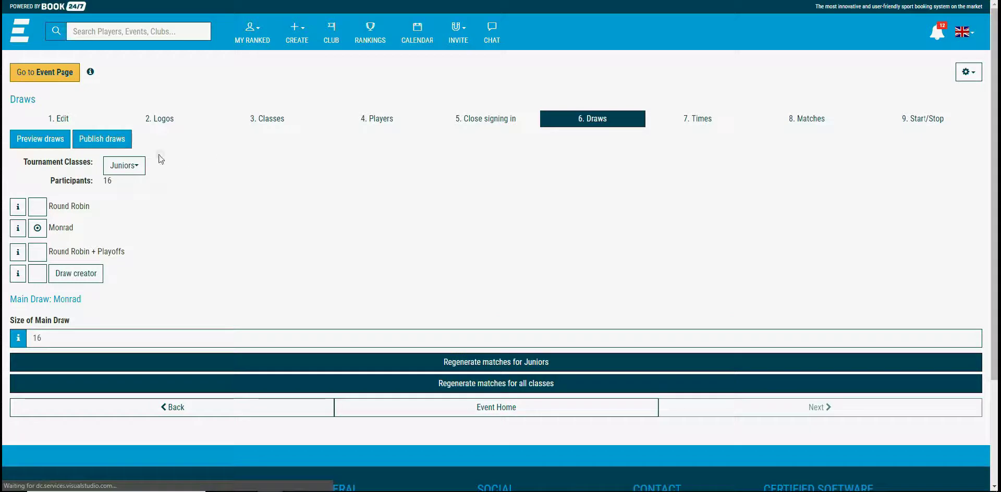
{"action": "left_click", "coordinate": [102, 139]}
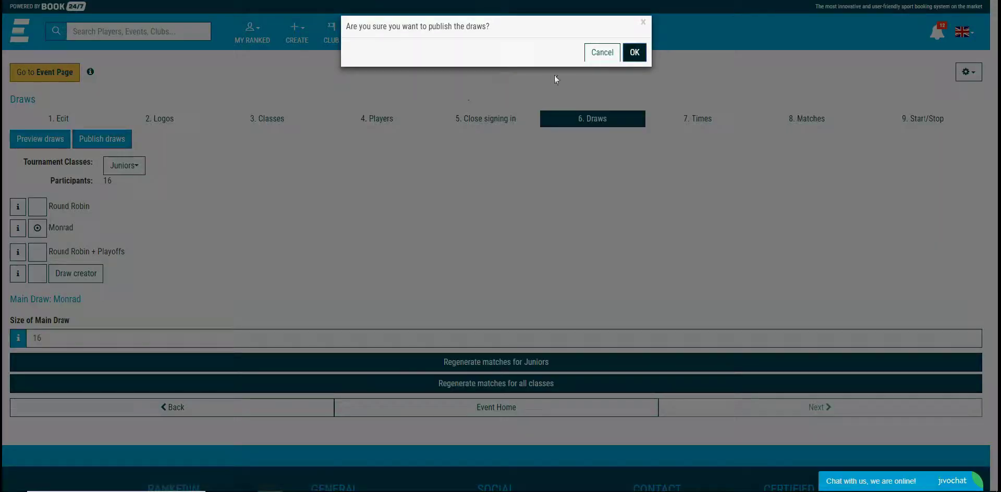
{"action": "left_click", "coordinate": [633, 52]}
{"action": "left_click", "coordinate": [630, 52]}
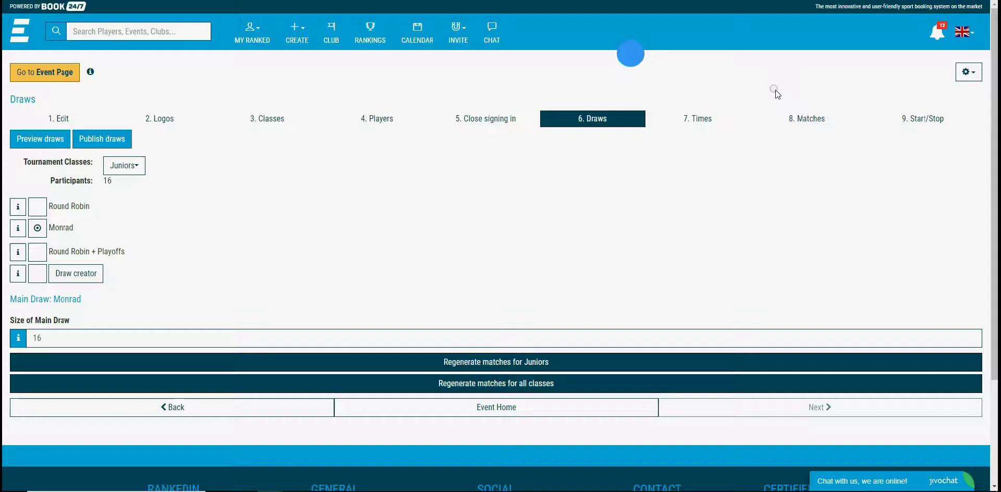
Publish the scheduled matches from the Matches step and confirm
{"action": "left_click", "coordinate": [808, 120]}
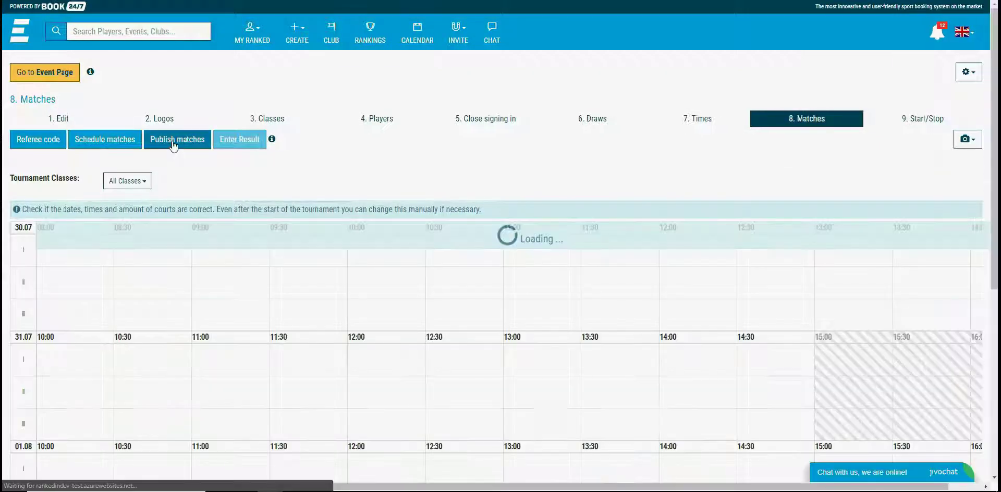
{"action": "left_click", "coordinate": [173, 145]}
{"action": "left_click", "coordinate": [634, 49]}
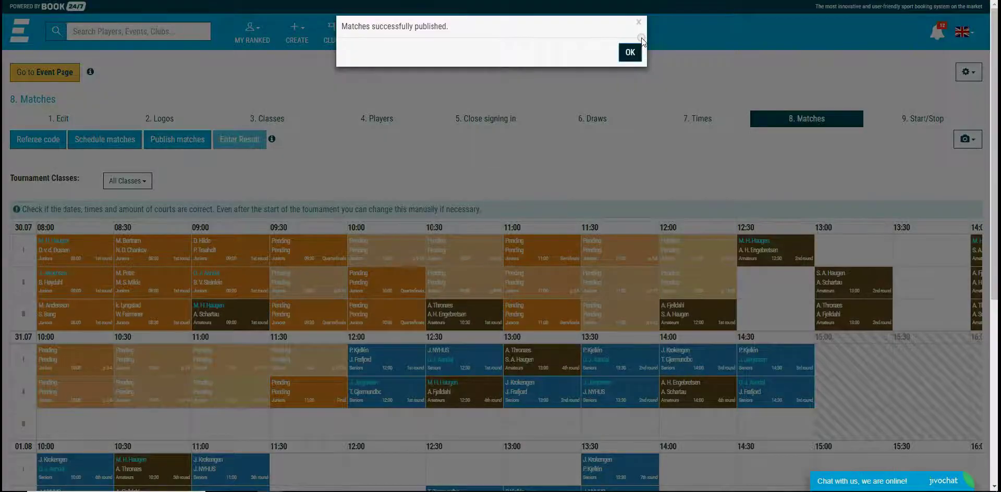
{"action": "left_click", "coordinate": [630, 52]}
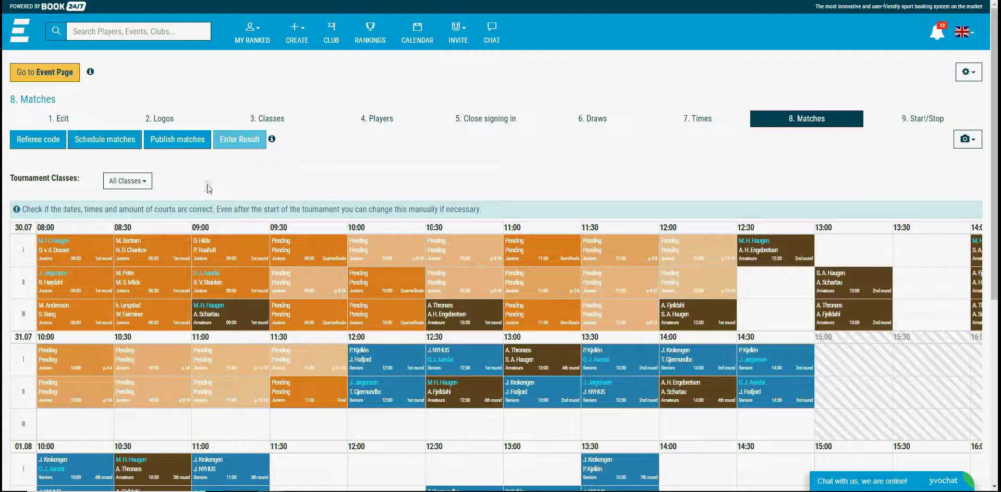
Check the referee code list for the matches, then close it
{"action": "left_click", "coordinate": [35, 142]}
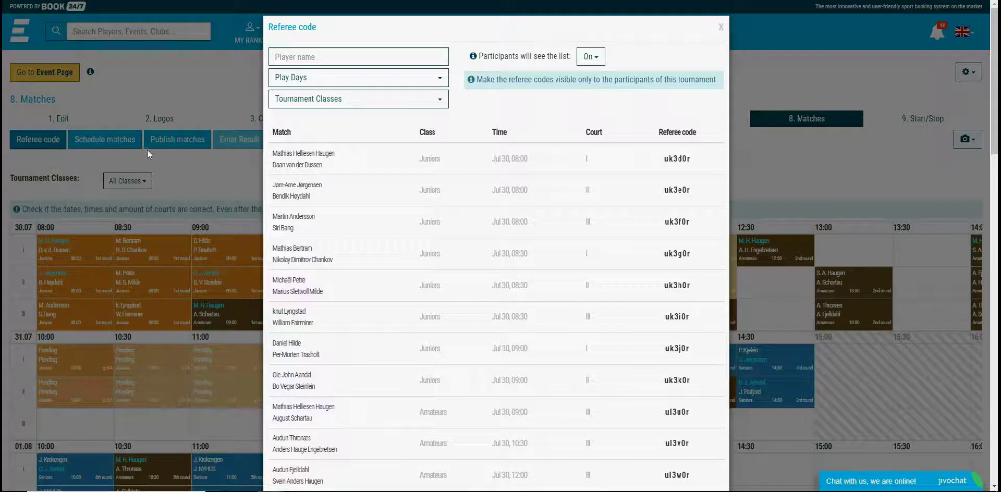
{"action": "scroll", "coordinate": [519, 211], "scroll_direction": "down", "scroll_amount": 2}
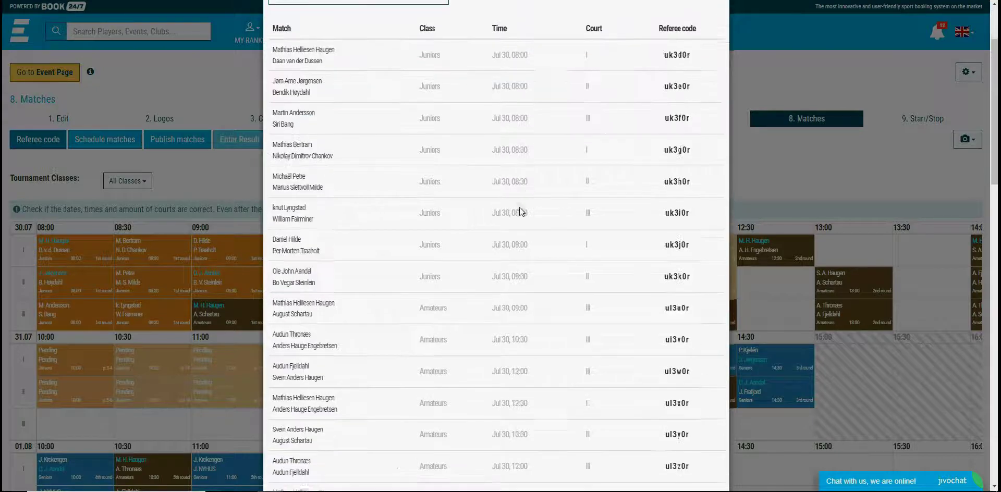
{"action": "left_click", "coordinate": [755, 182]}
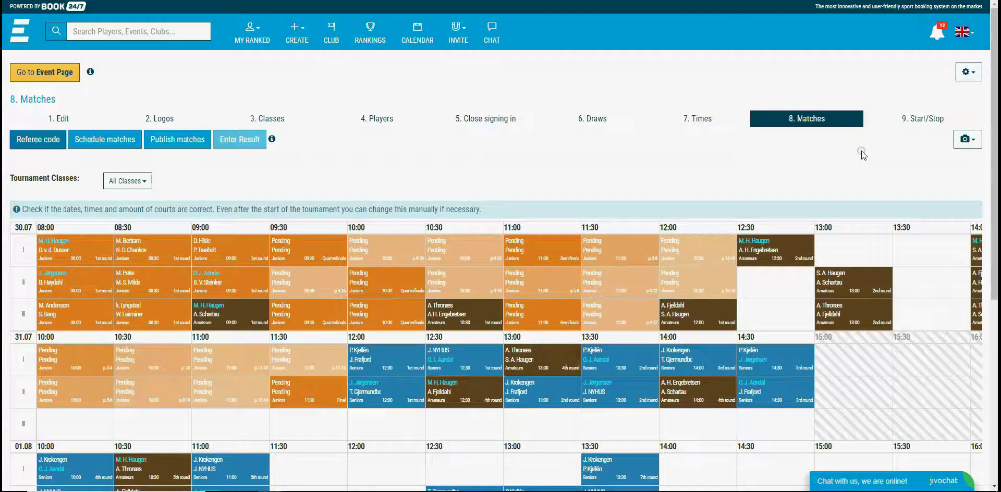
Start the tournament from the Start/Stop step and confirm with Yes
{"action": "left_click", "coordinate": [918, 120]}
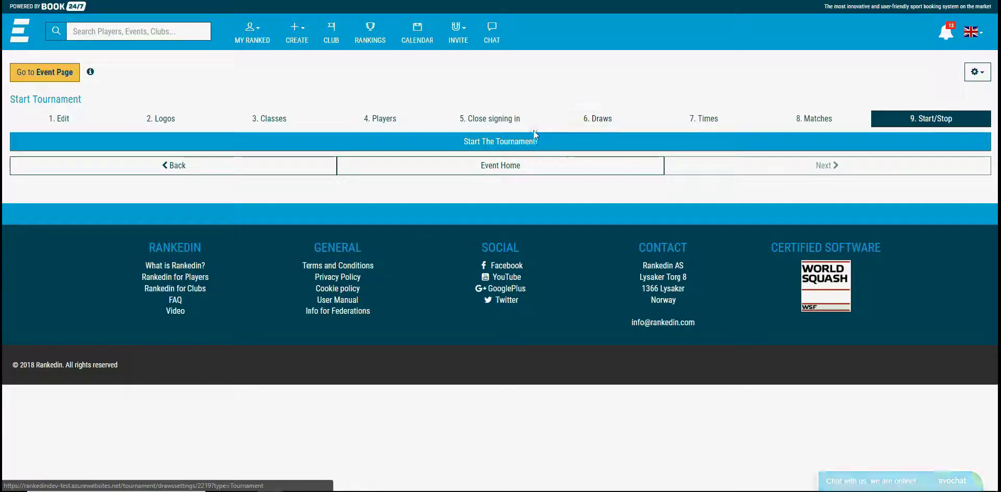
{"action": "left_click", "coordinate": [514, 139]}
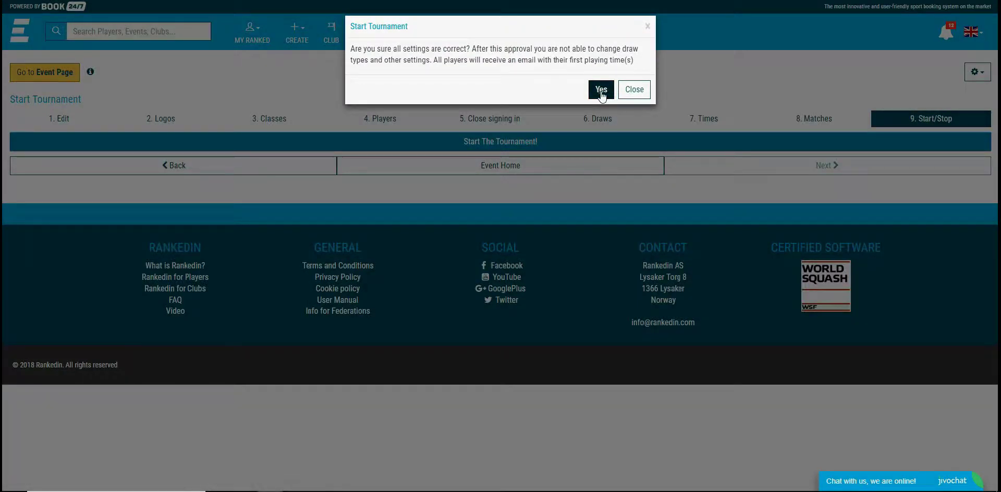
{"action": "left_click", "coordinate": [601, 90]}
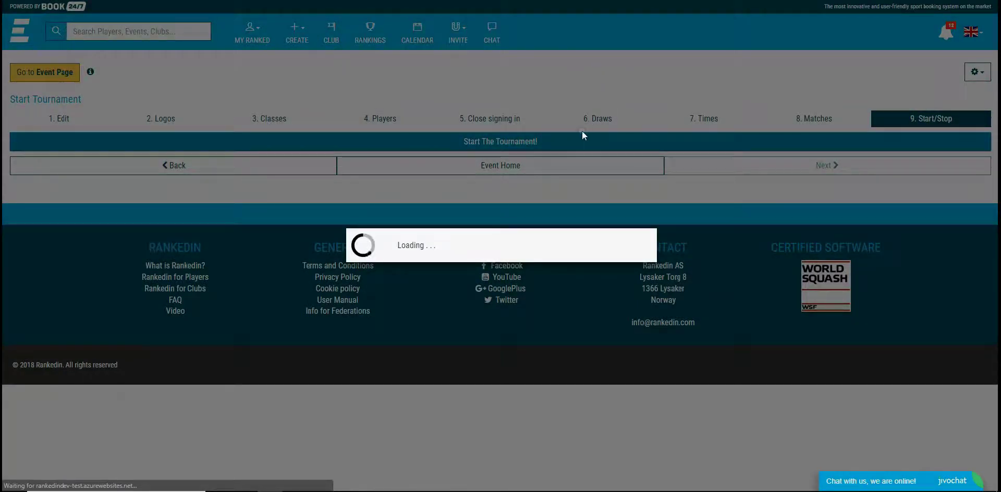